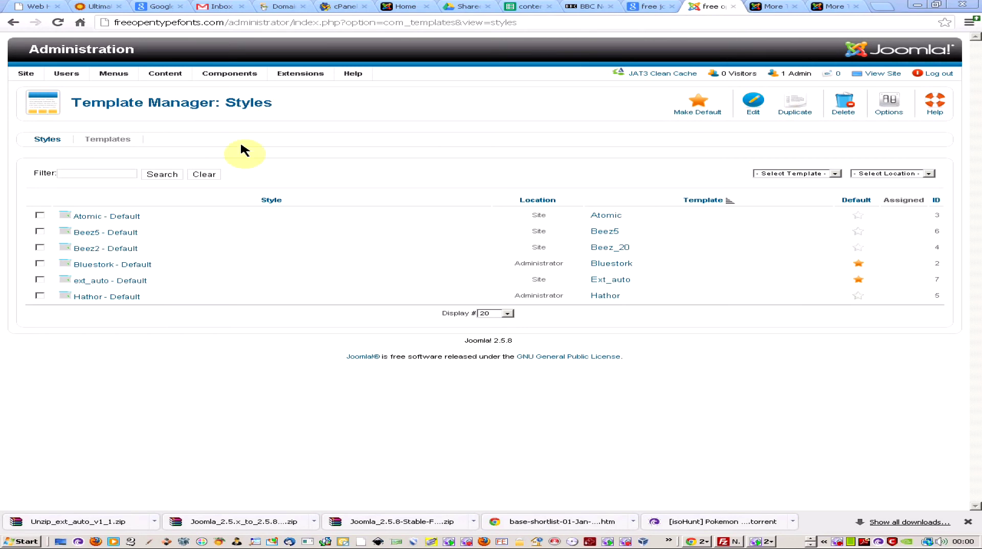
- Open Extensions > Template Manager to list the six template styles, with ext_auto as default
mouse_move(303, 82)
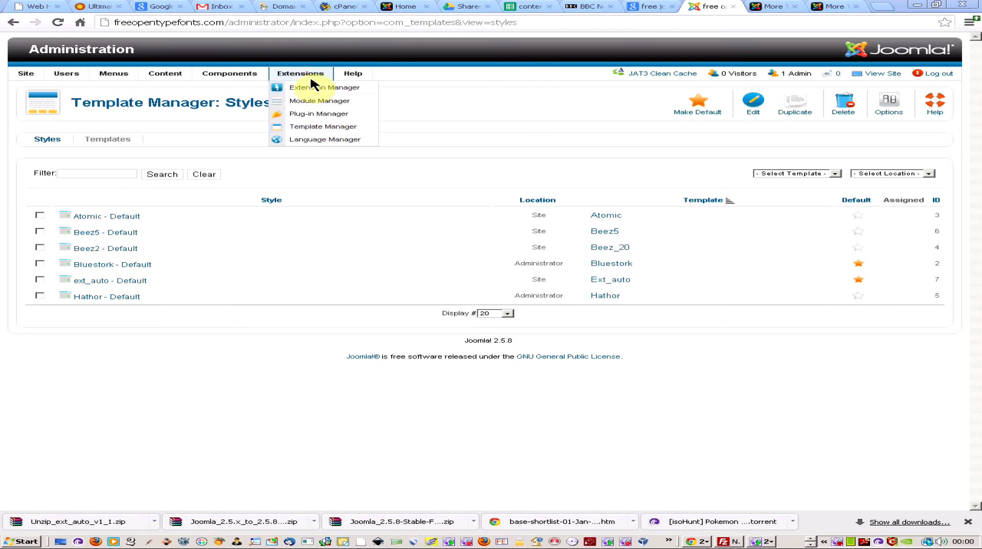
click(314, 128)
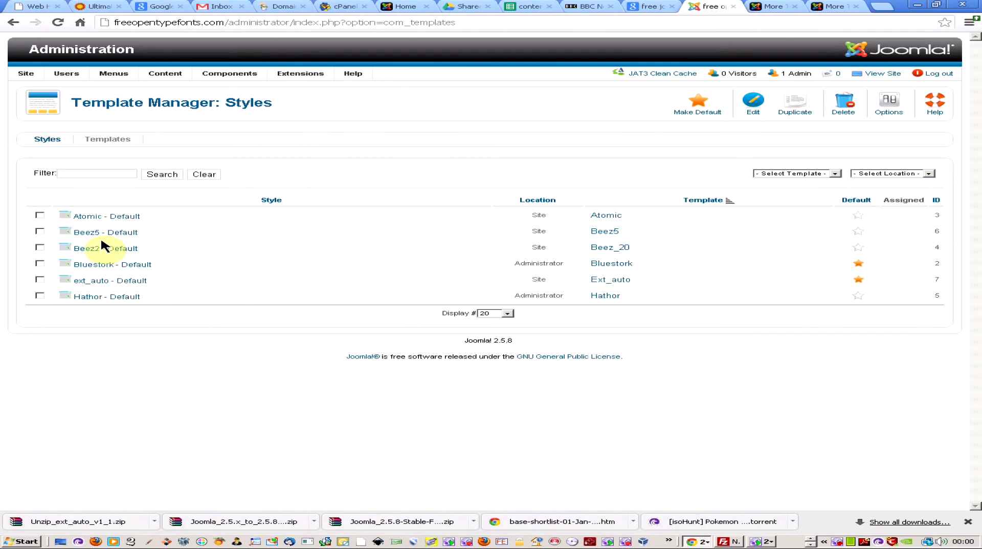
- Make Atomic - Default the site style and reload the home page to see the Atomic layout
drag(405, 6, 660, 5)
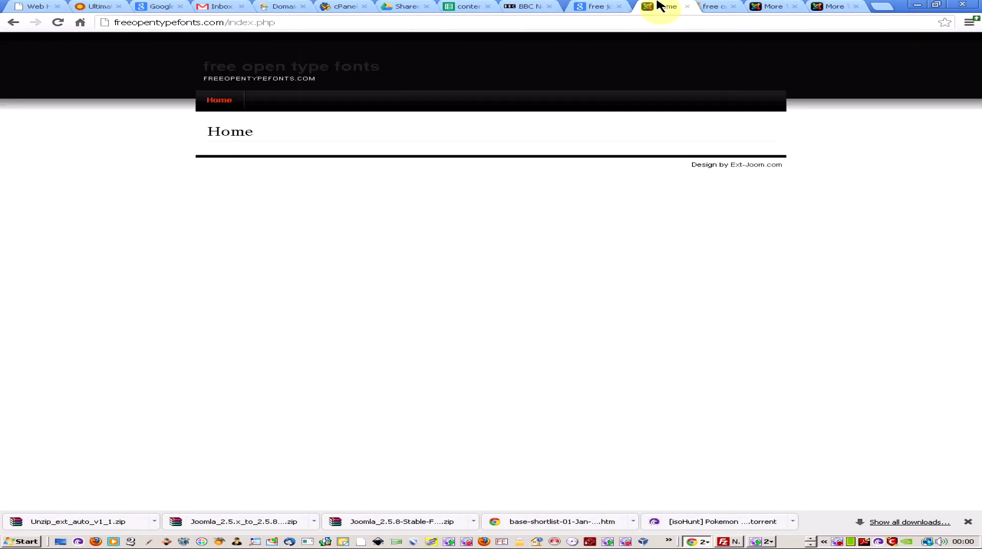
click(707, 6)
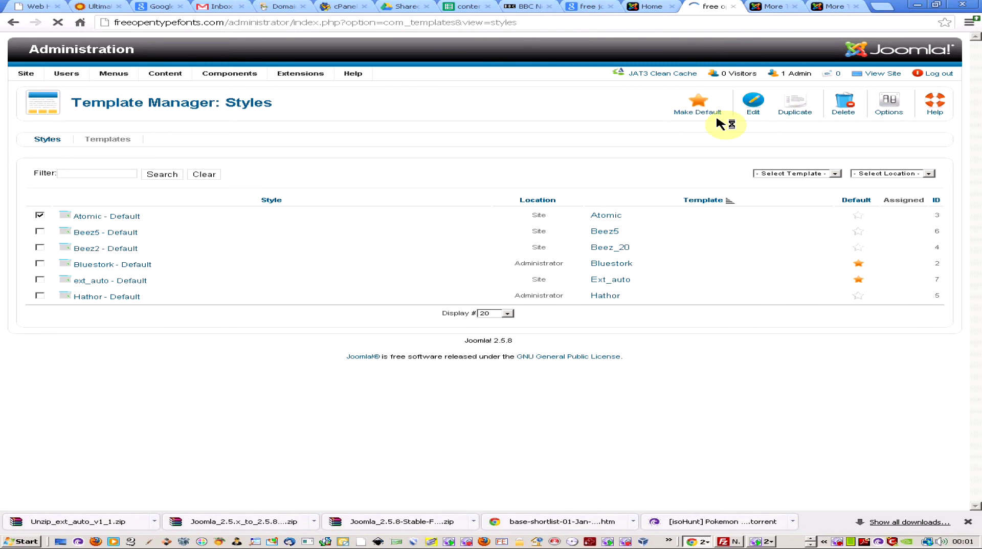
click(639, 5)
click(476, 22)
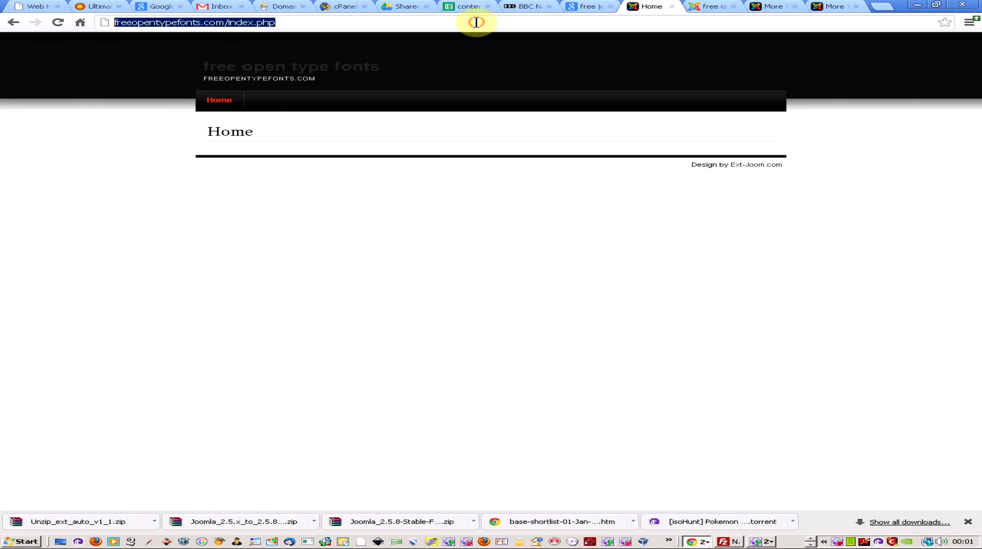
key(Return)
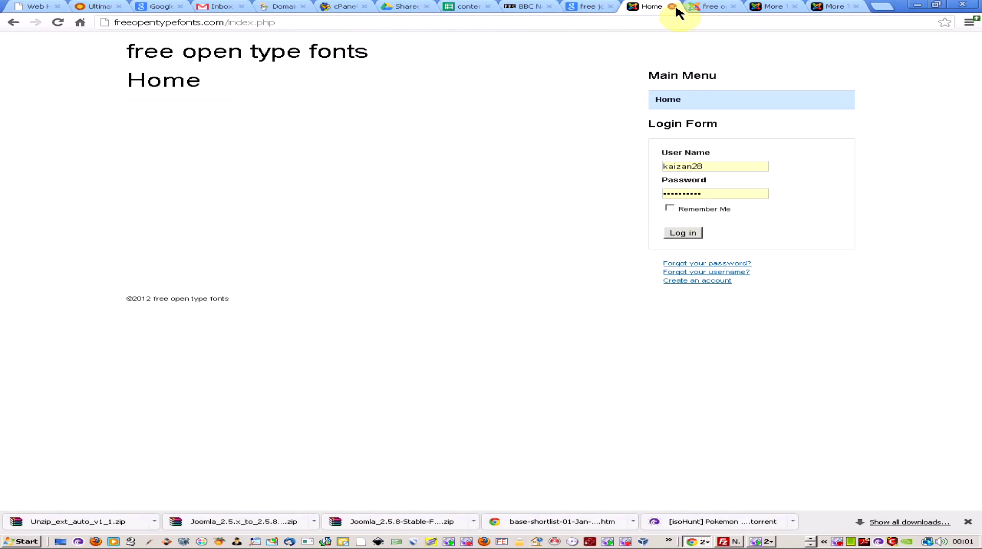
- Go to the BT Arise template on Joomla24 and follow its Download link
click(704, 6)
click(777, 6)
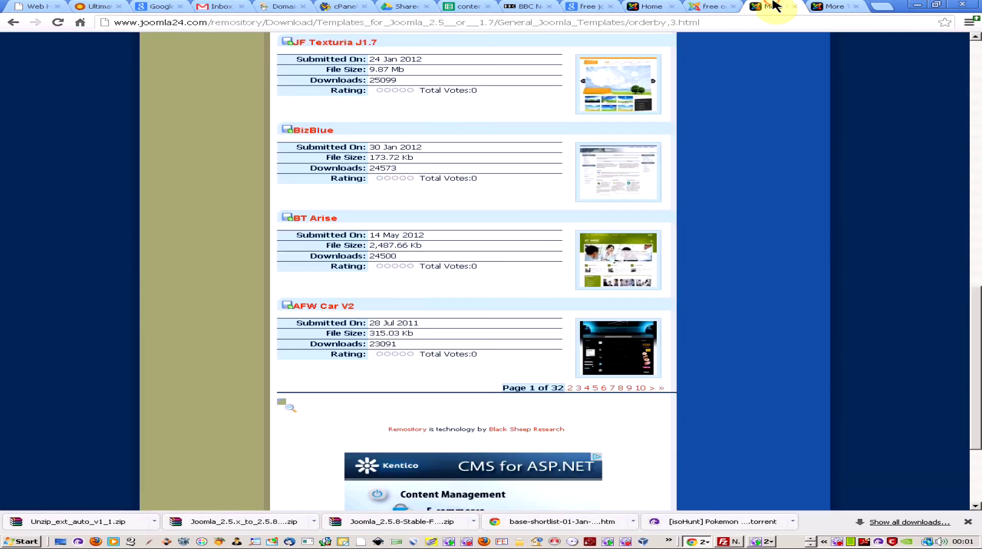
click(829, 6)
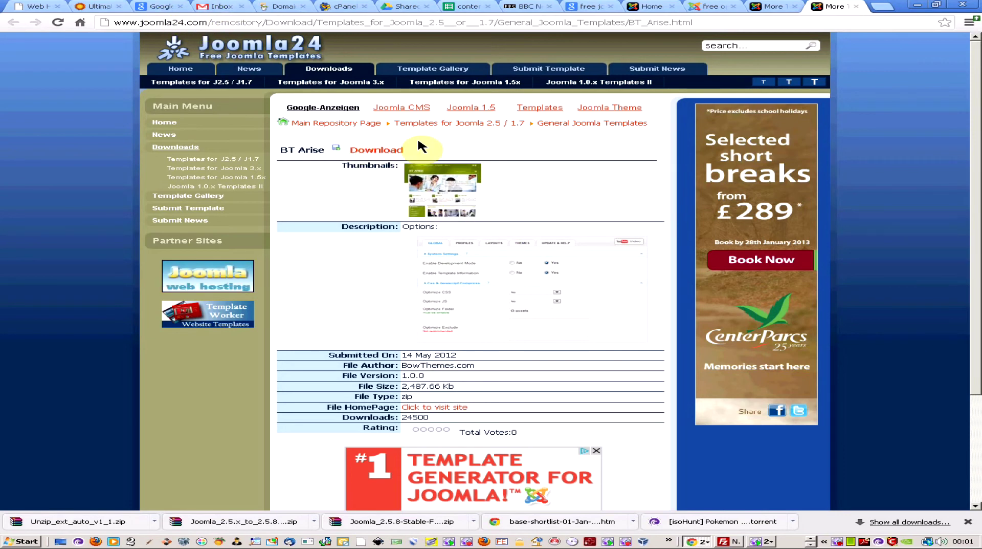
click(374, 150)
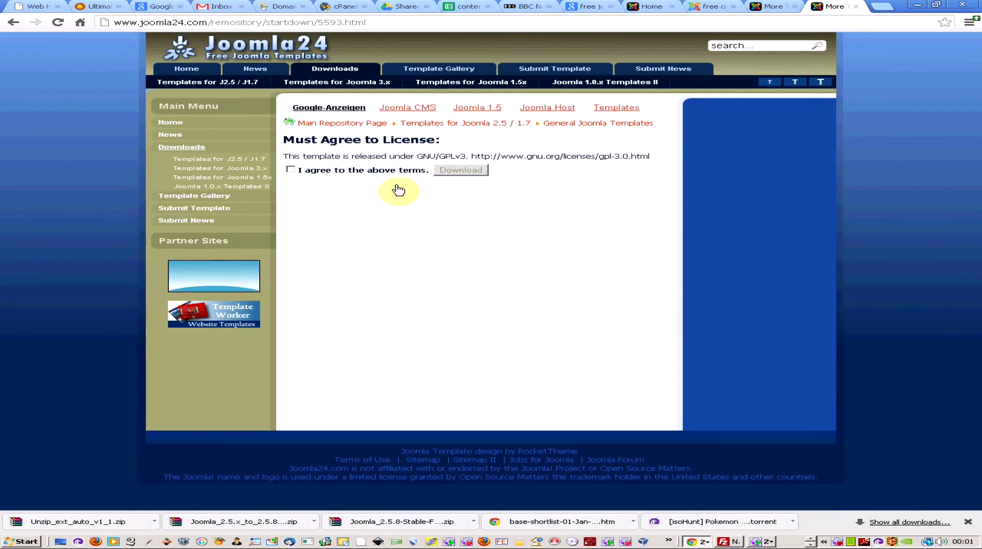
- Accept the licence terms, download bt_arise_unzip_first.zip and show it in the Downloads folder
click(287, 169)
click(452, 171)
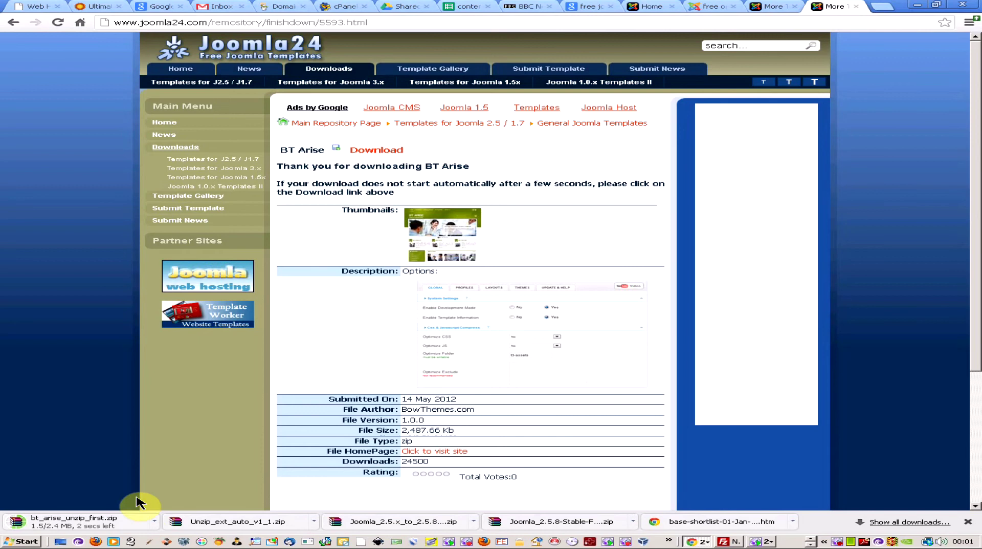
click(153, 522)
click(190, 490)
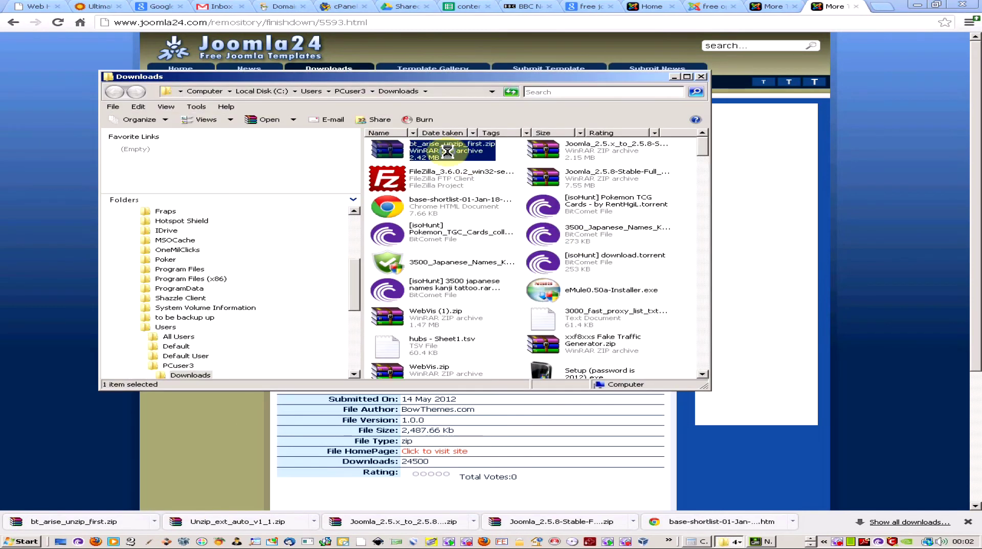
- Move bt_arise_unzip_first.zip from Downloads into the template folder by cut and paste
right_click(447, 151)
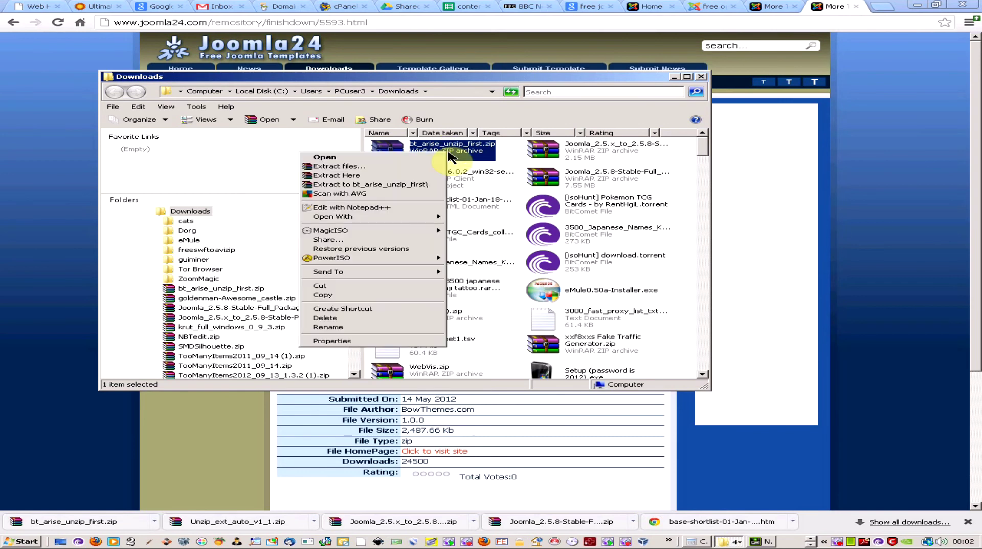
click(385, 286)
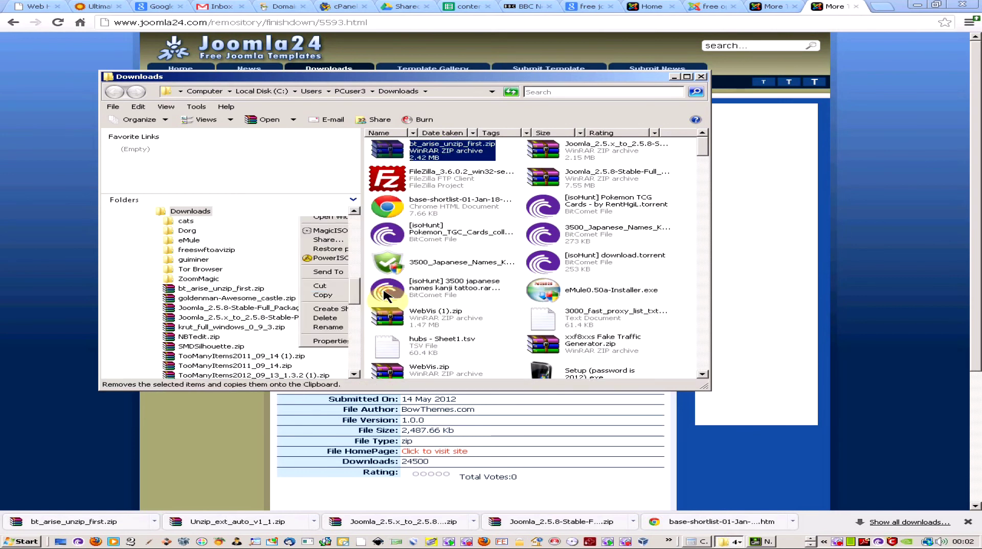
click(731, 541)
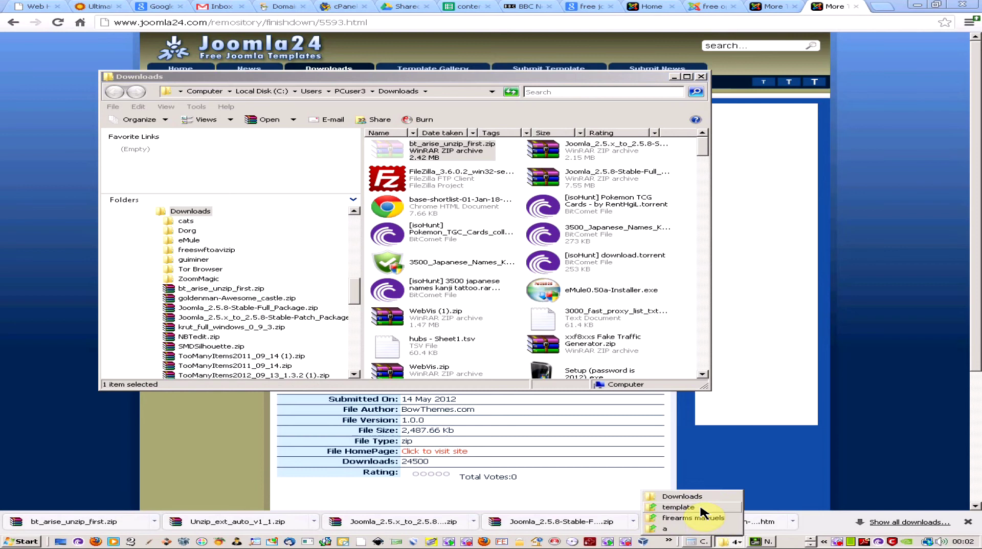
click(681, 507)
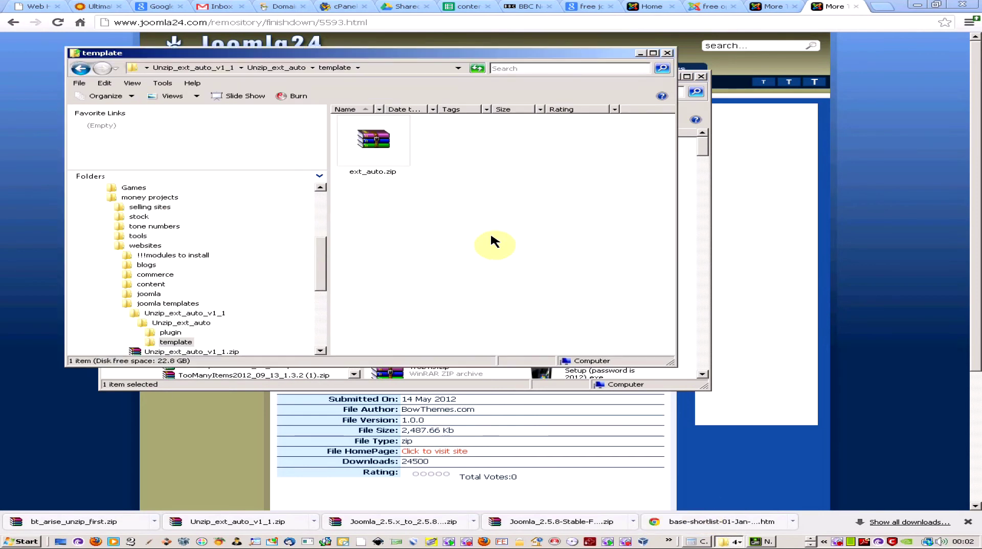
right_click(491, 233)
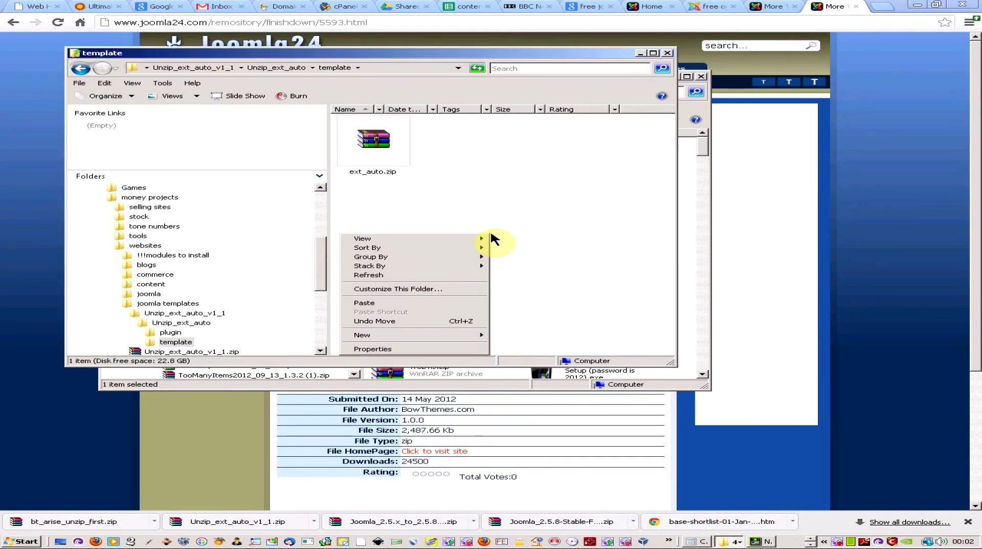
click(456, 304)
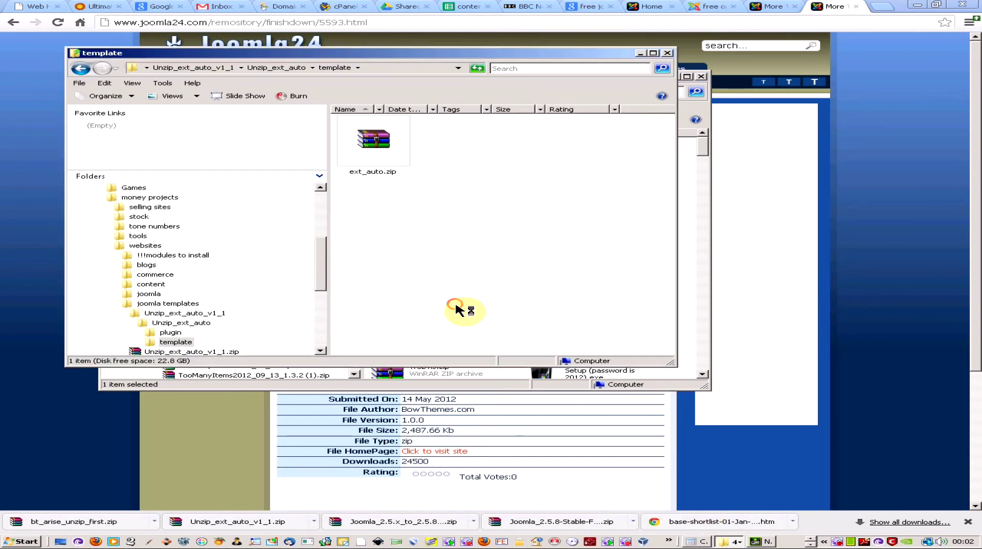
click(480, 223)
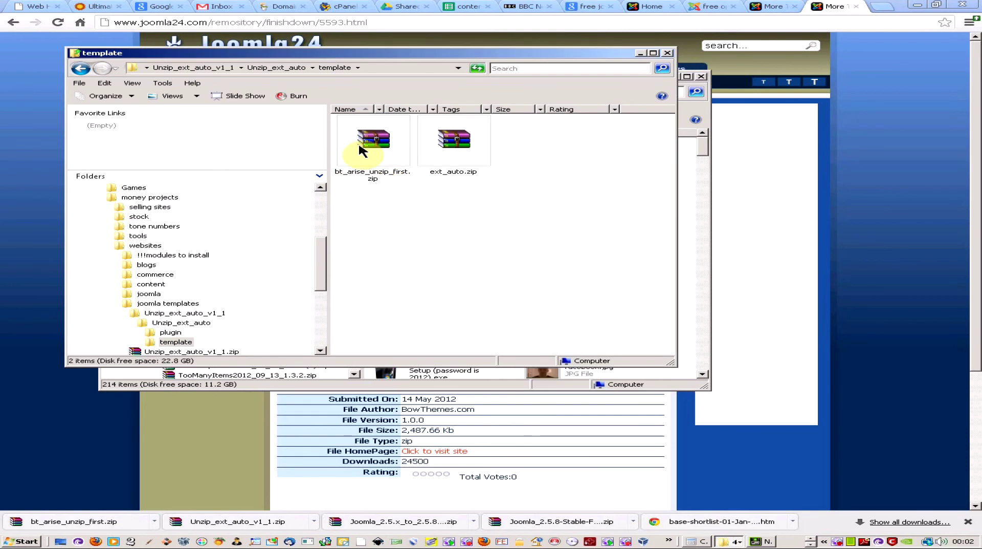
- Extract the zip to bt_arise_unzip_first\ and open the folder holding the template and JAT3 zips
right_click(362, 154)
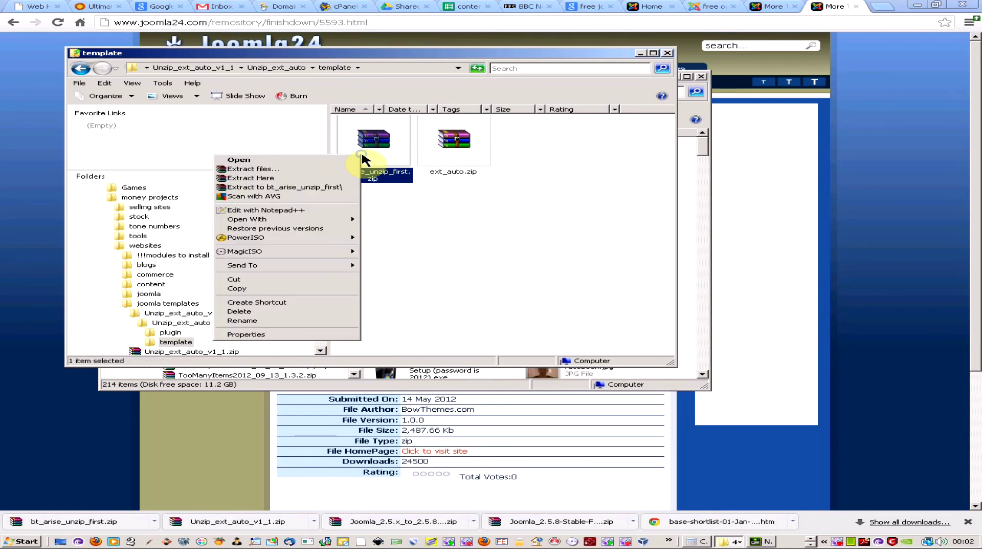
click(338, 188)
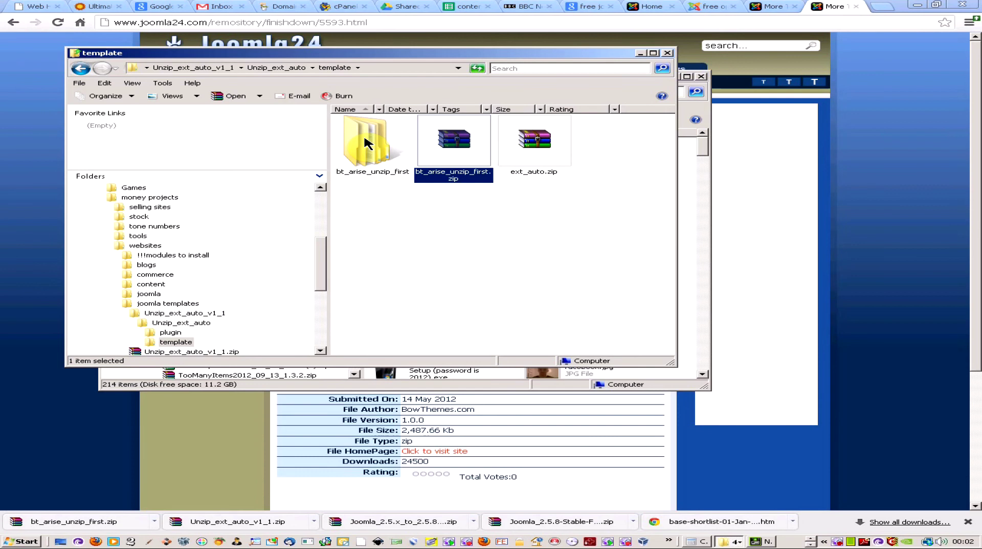
double_click(367, 143)
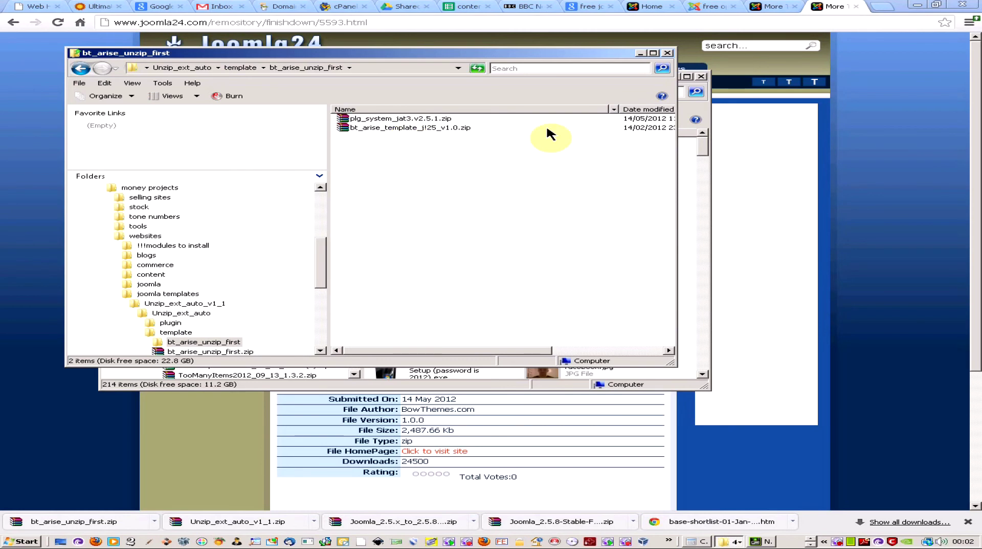
click(901, 134)
- Go to the Extension Manager install page and start choosing a package file
click(794, 6)
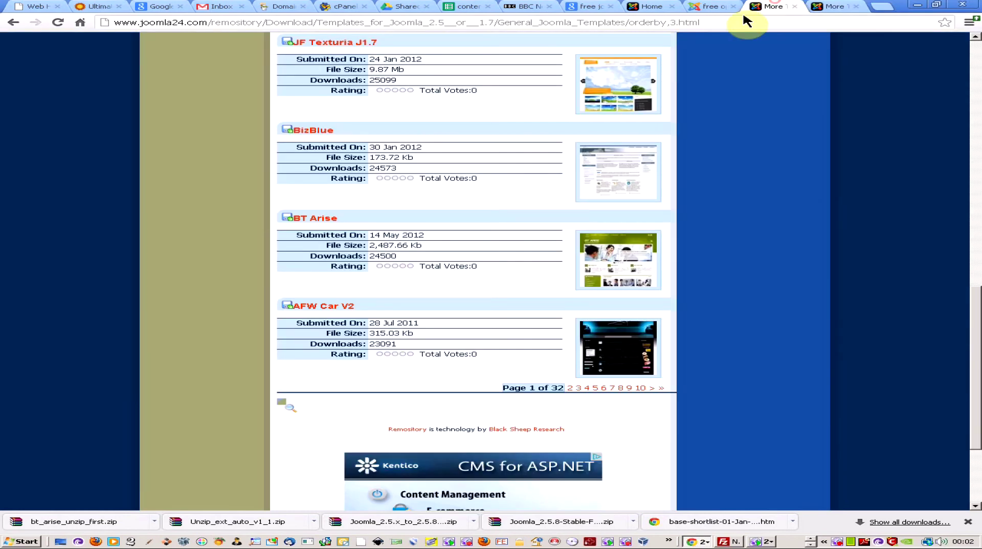
click(706, 8)
mouse_move(300, 74)
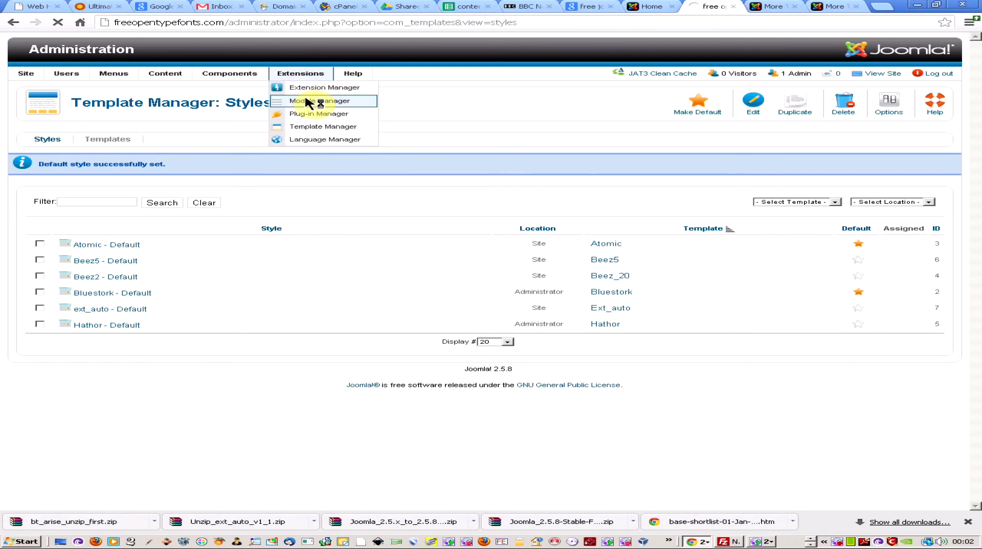
click(153, 183)
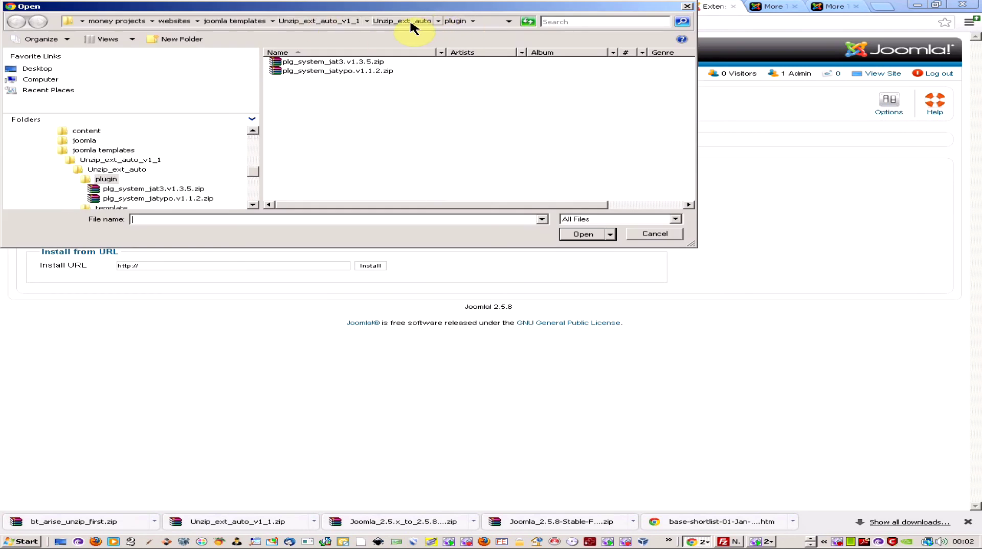
- Browse the file picker through the joomla templates folders looking for the BT Arise files
click(410, 21)
click(356, 21)
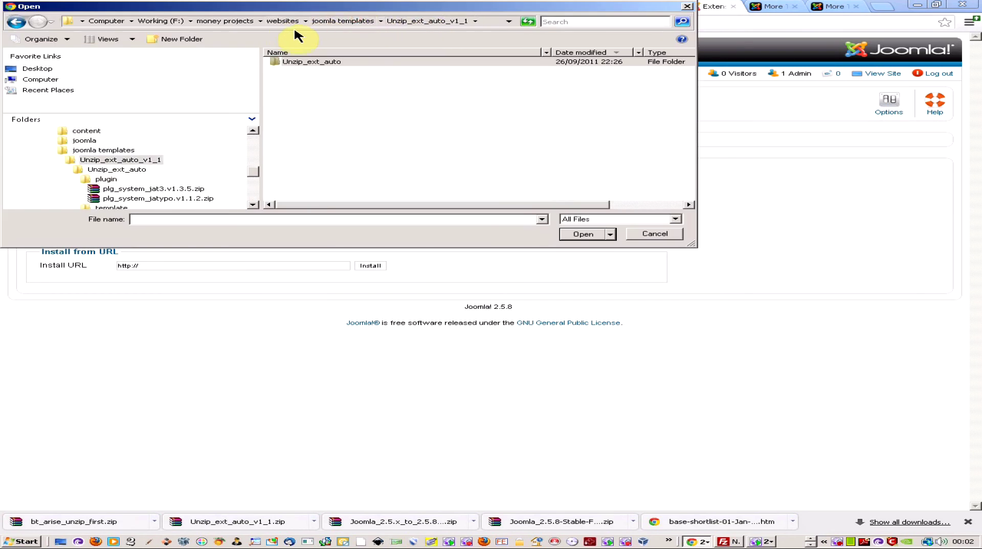
click(333, 21)
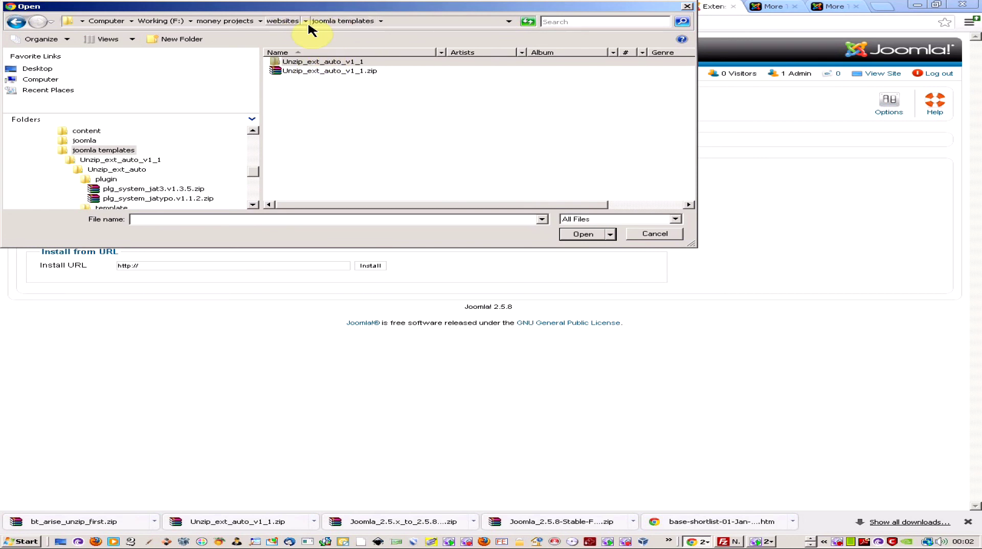
click(287, 23)
double_click(328, 108)
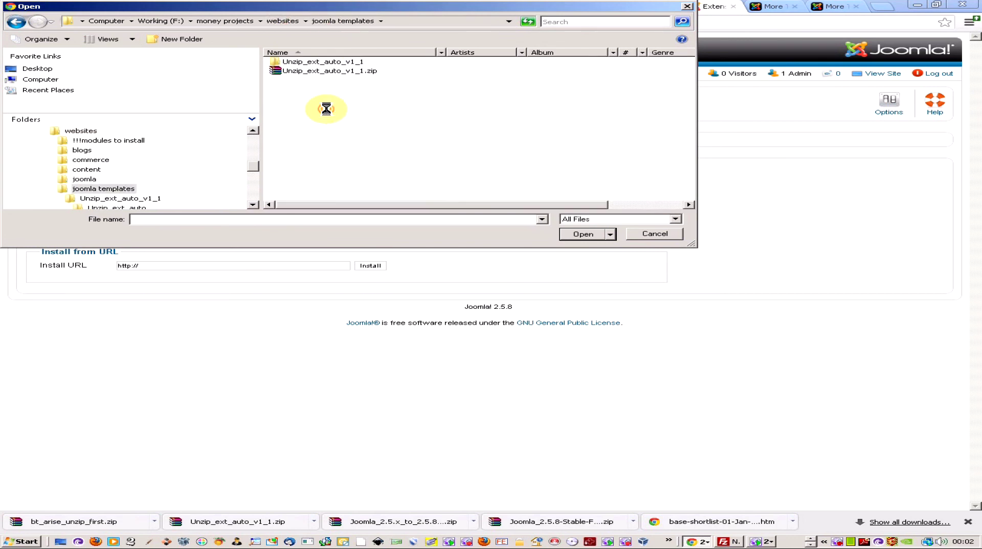
double_click(331, 62)
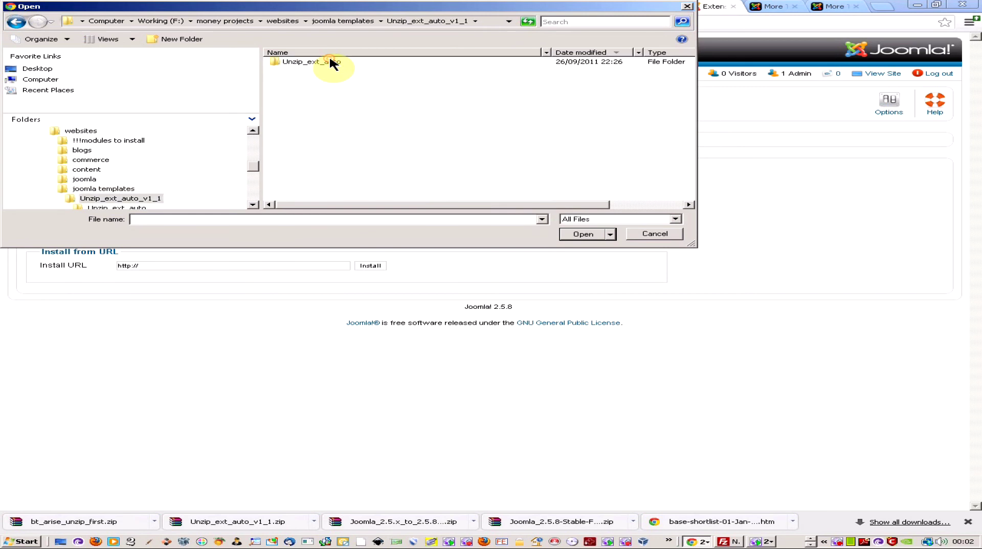
click(336, 22)
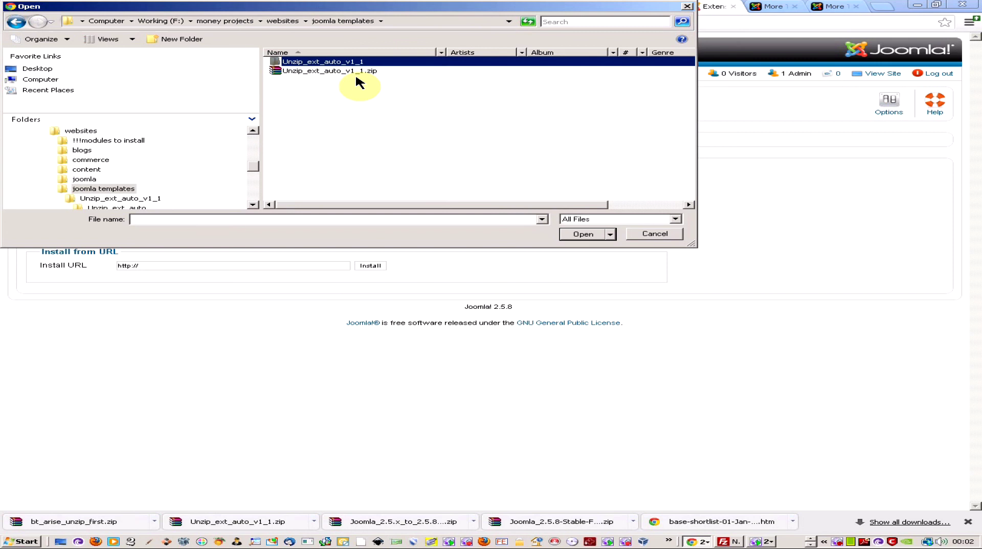
key(alt+Tab)
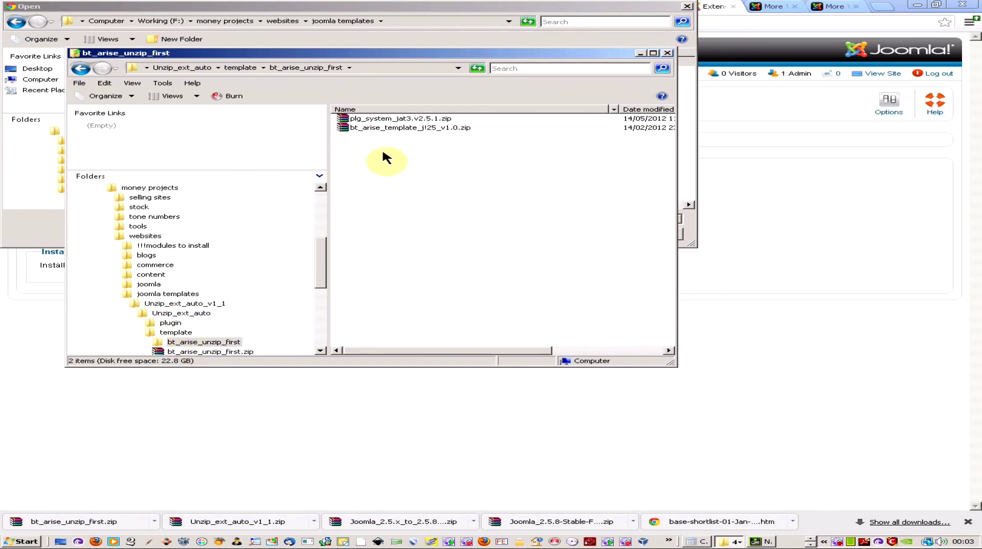
- Navigate to template\bt_arise_unzip_first and choose bt_arise_template_j125_v1.0.zip as the package
click(424, 7)
double_click(307, 62)
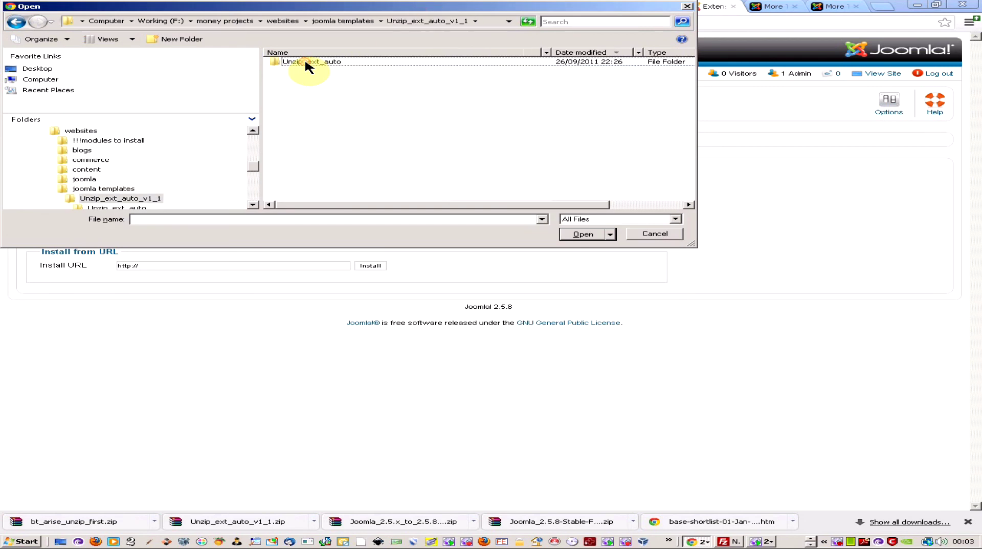
double_click(307, 62)
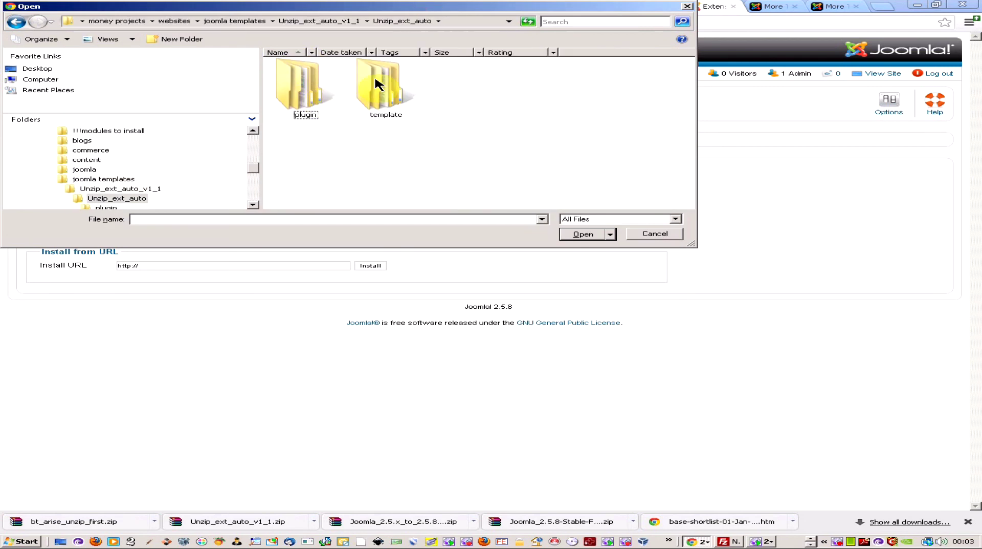
double_click(381, 82)
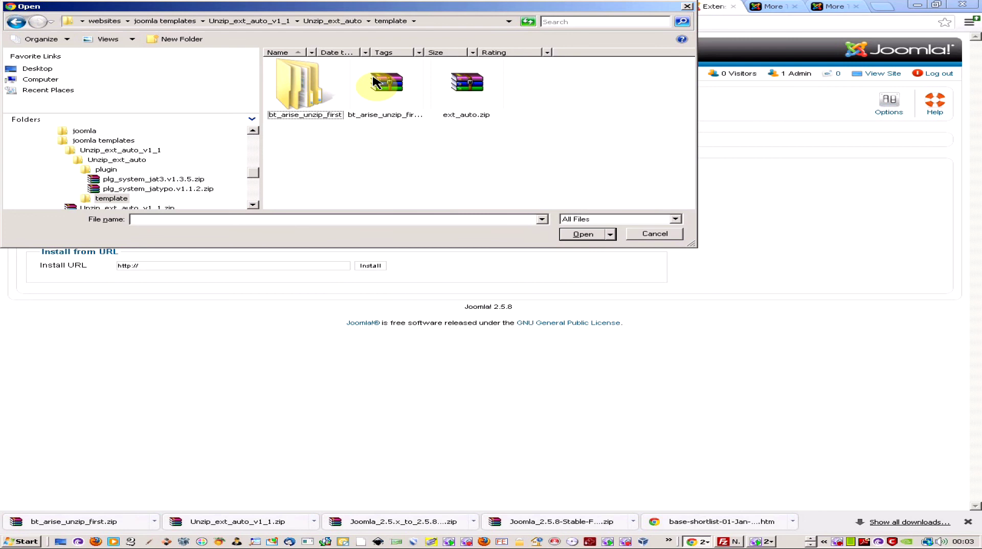
double_click(308, 85)
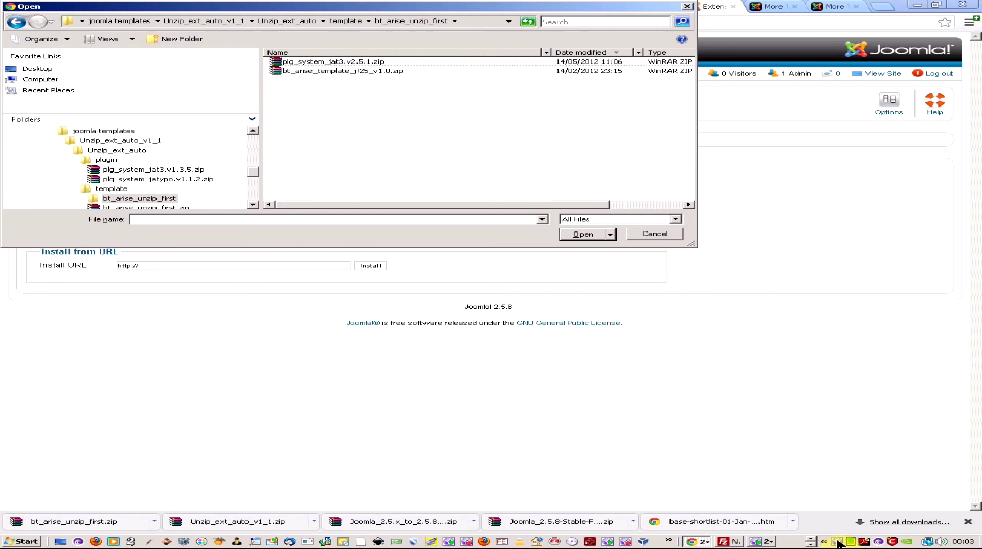
double_click(333, 71)
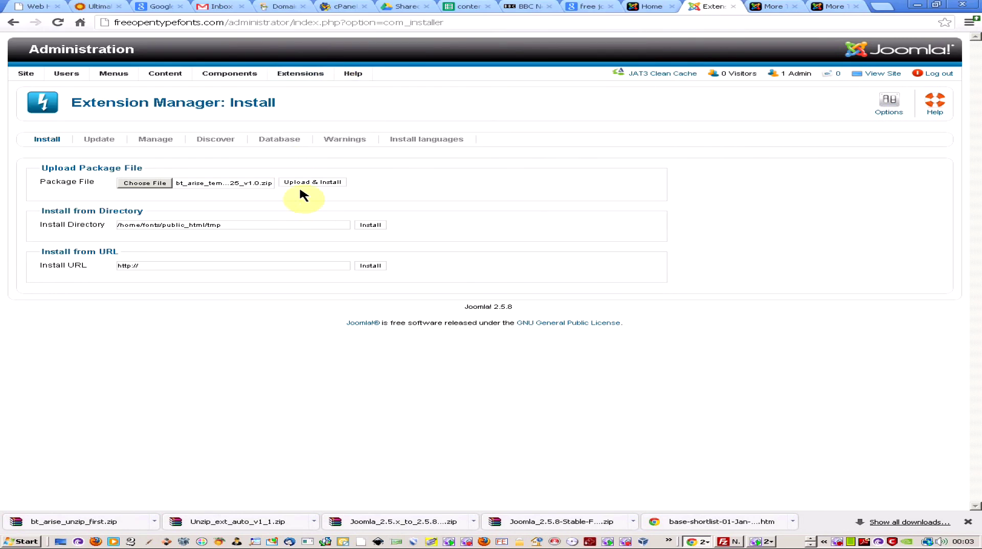
- Upload and install the BT Arise template, then the plg_system_jat3.v2.5.1.zip T3 Framework plugin
click(313, 183)
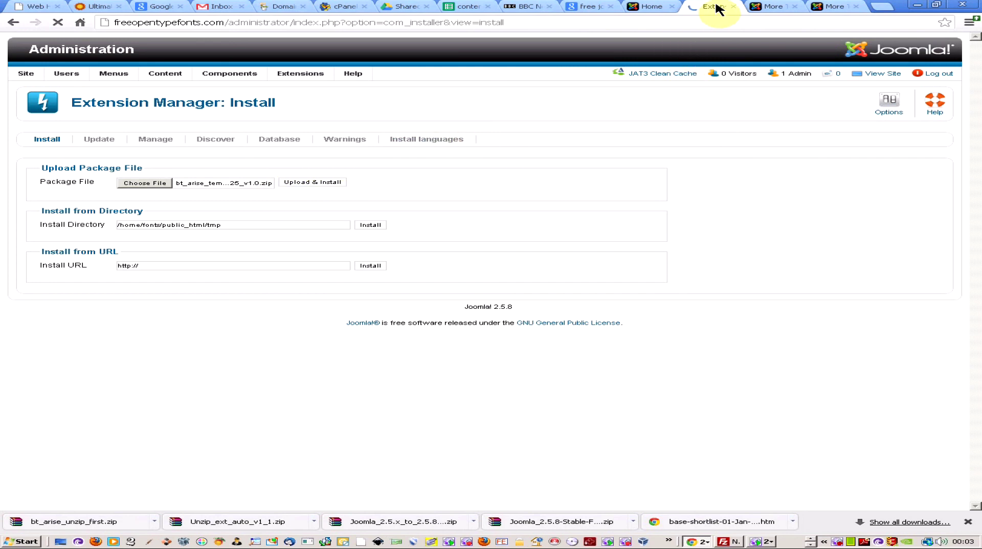
click(159, 247)
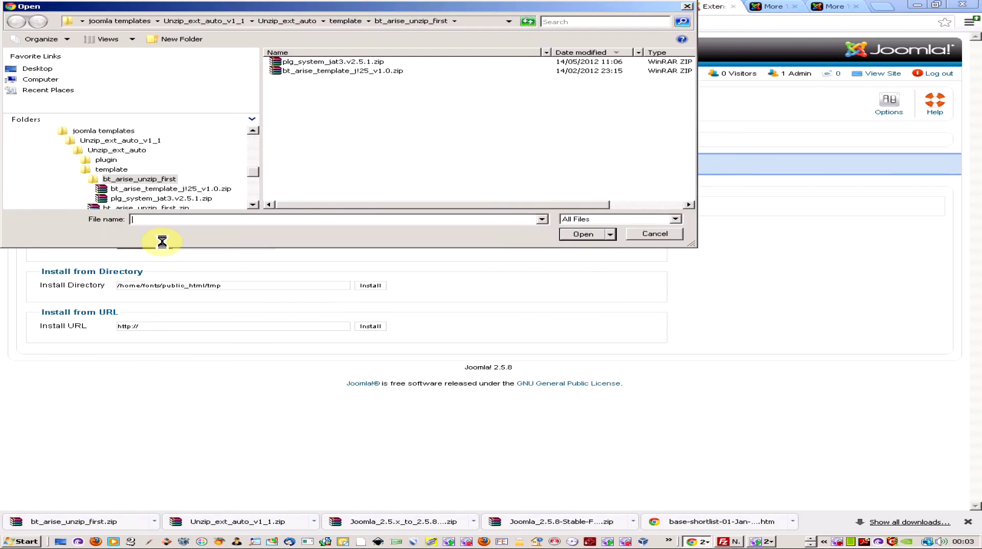
double_click(312, 63)
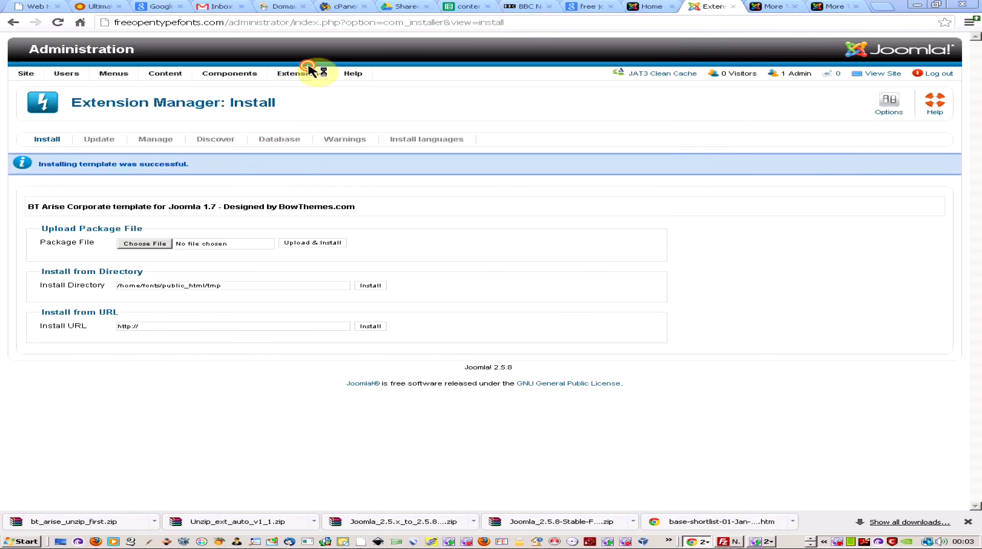
click(307, 244)
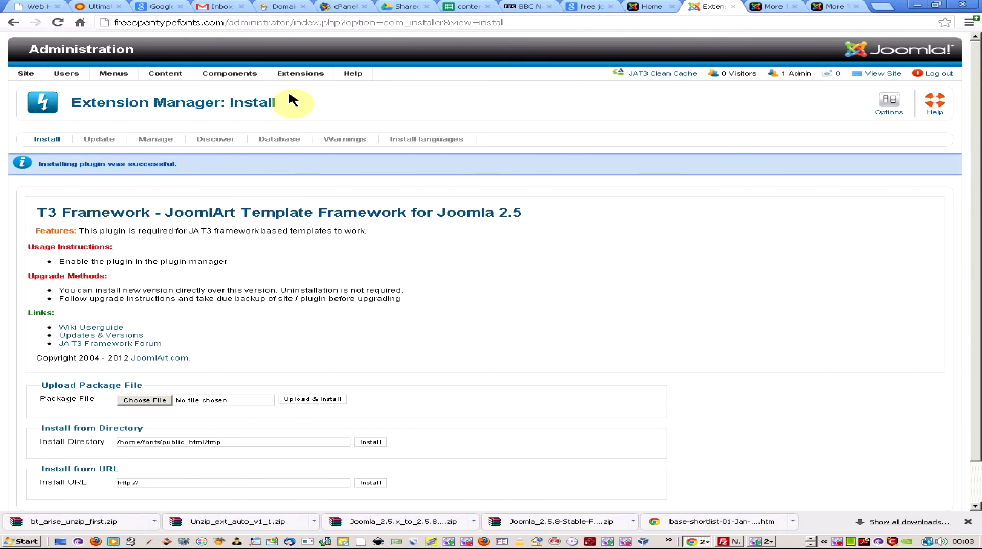
- Check bt_arise - Default is the starred default style and reload the home page to show it
mouse_move(287, 74)
click(302, 127)
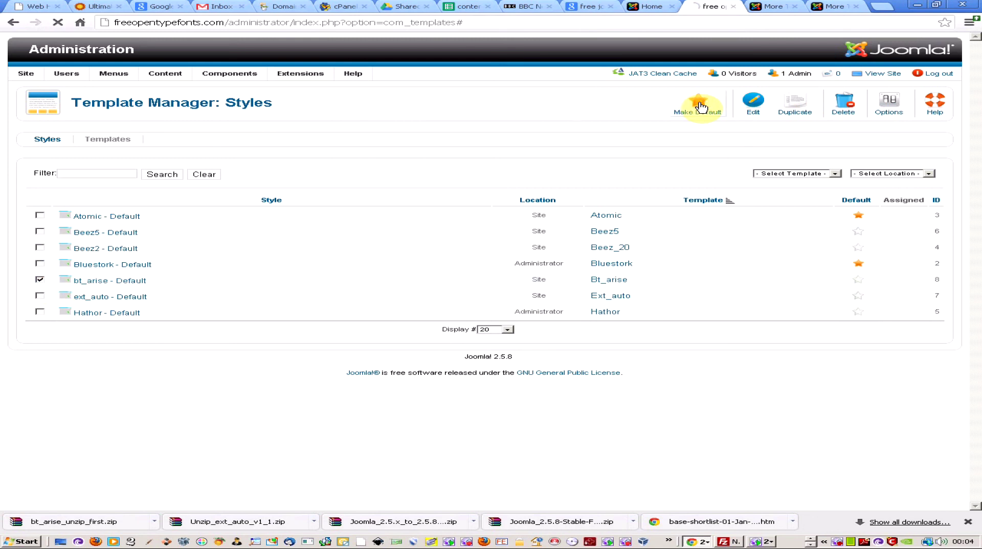
click(652, 6)
click(637, 20)
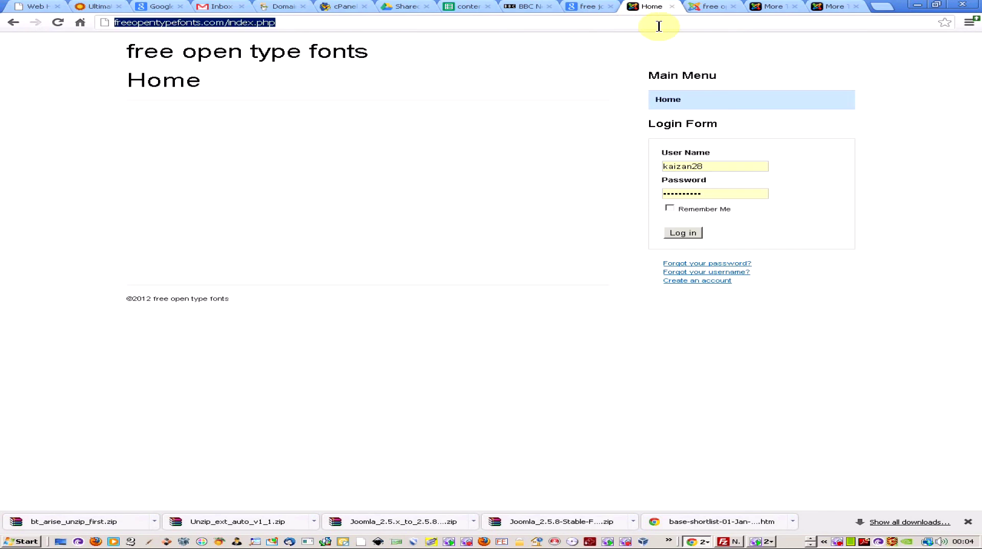
key(Return)
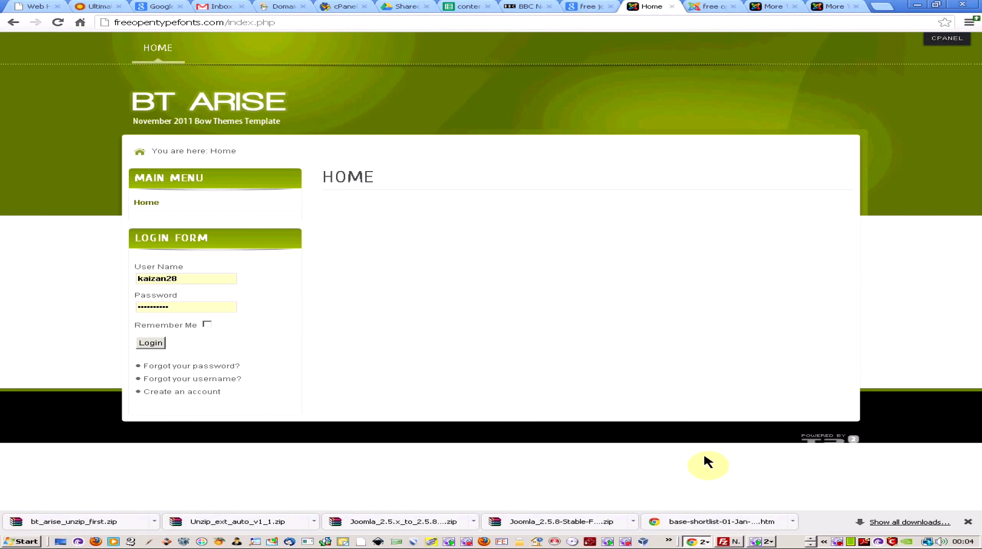
click(837, 541)
right_click(838, 541)
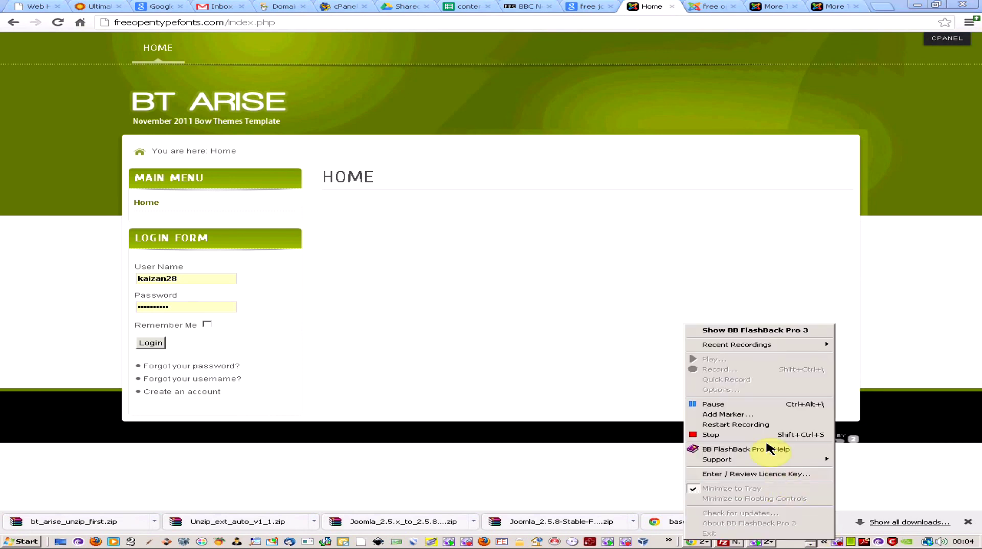